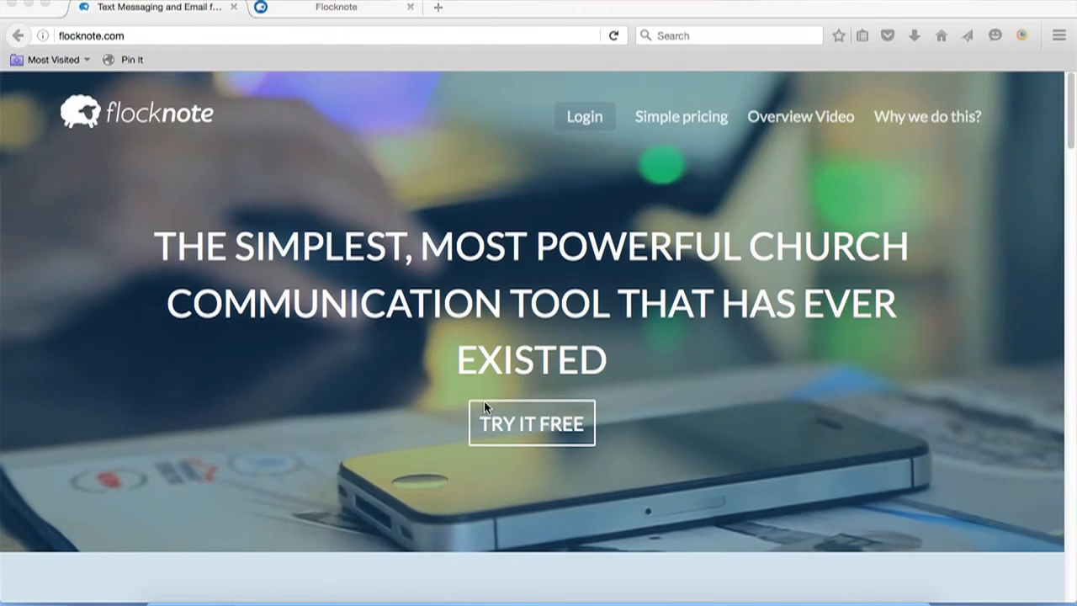
# Switch to the church's Flocknote dashboard and open the Volunteer Team group's list of people.
pyautogui.click(349, 7)
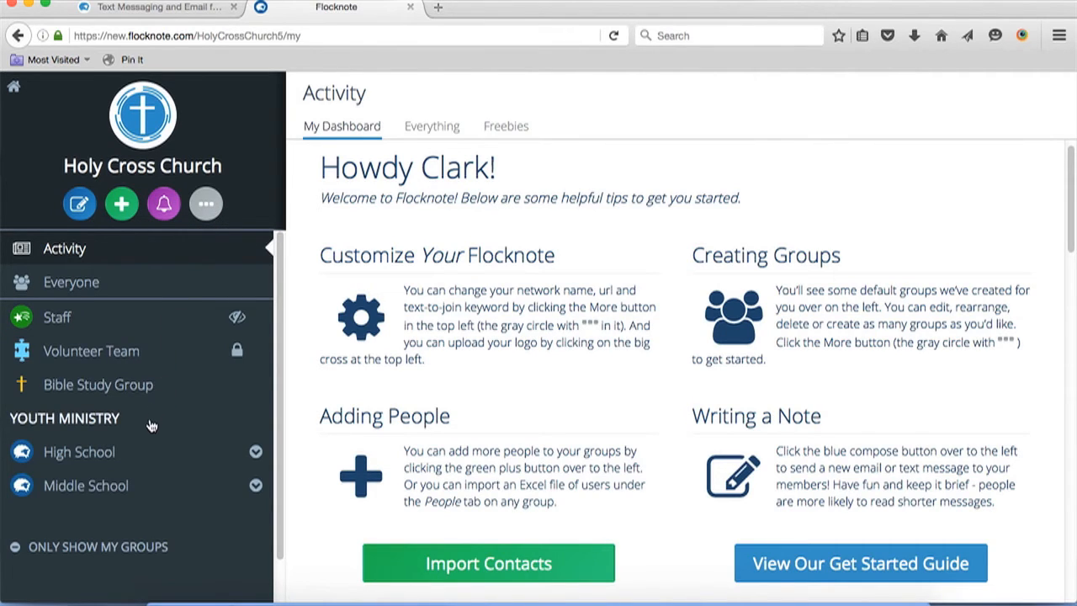
pyautogui.click(154, 357)
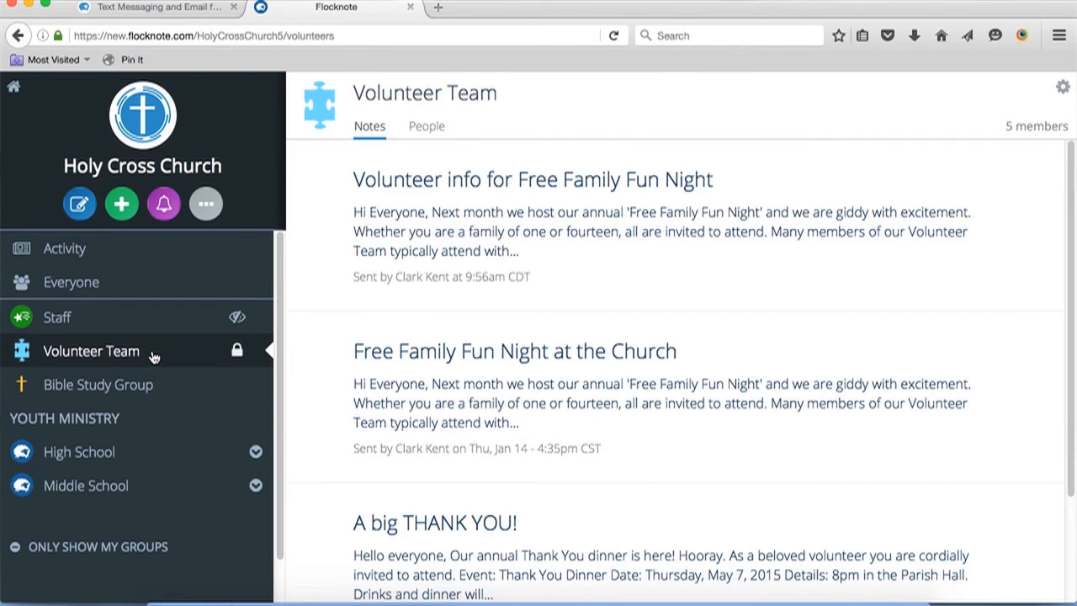
pyautogui.click(427, 126)
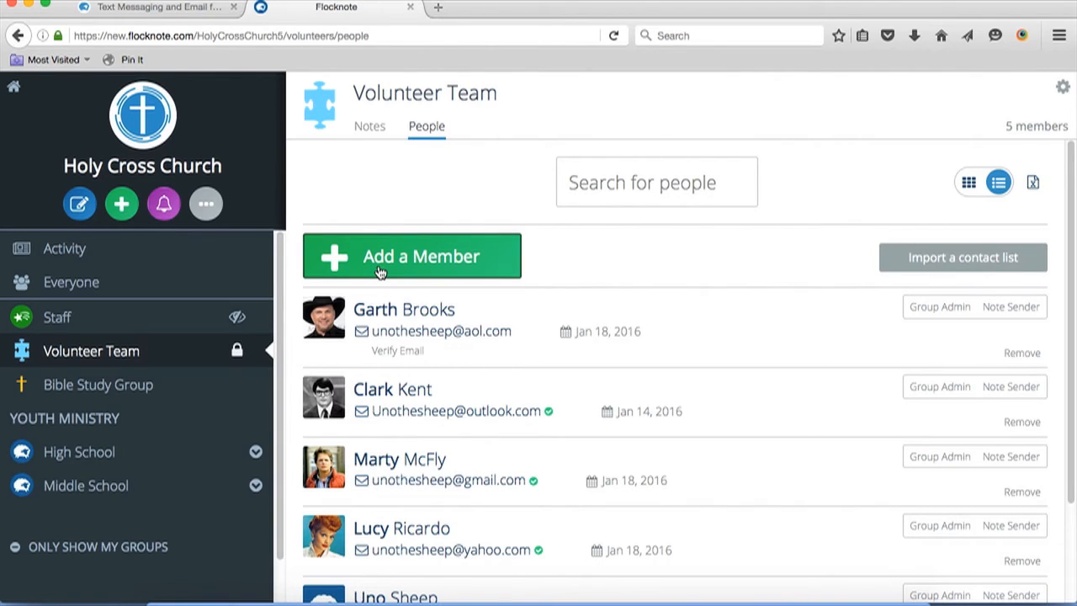
# Review the notification preferences and the full network settings, leaving both dialogs without saving.
pyautogui.click(161, 207)
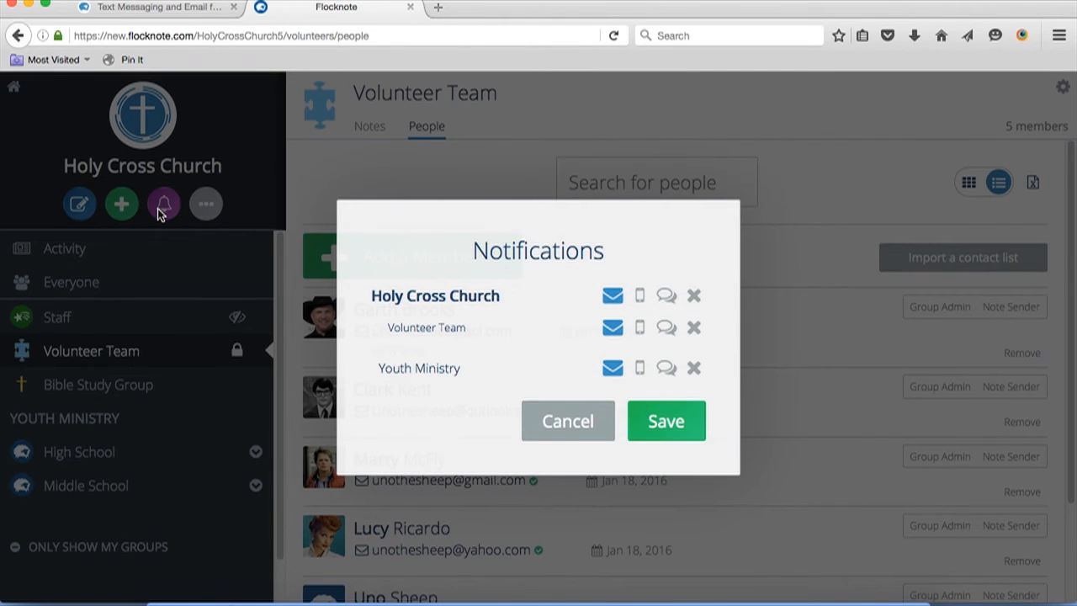
pyautogui.click(577, 435)
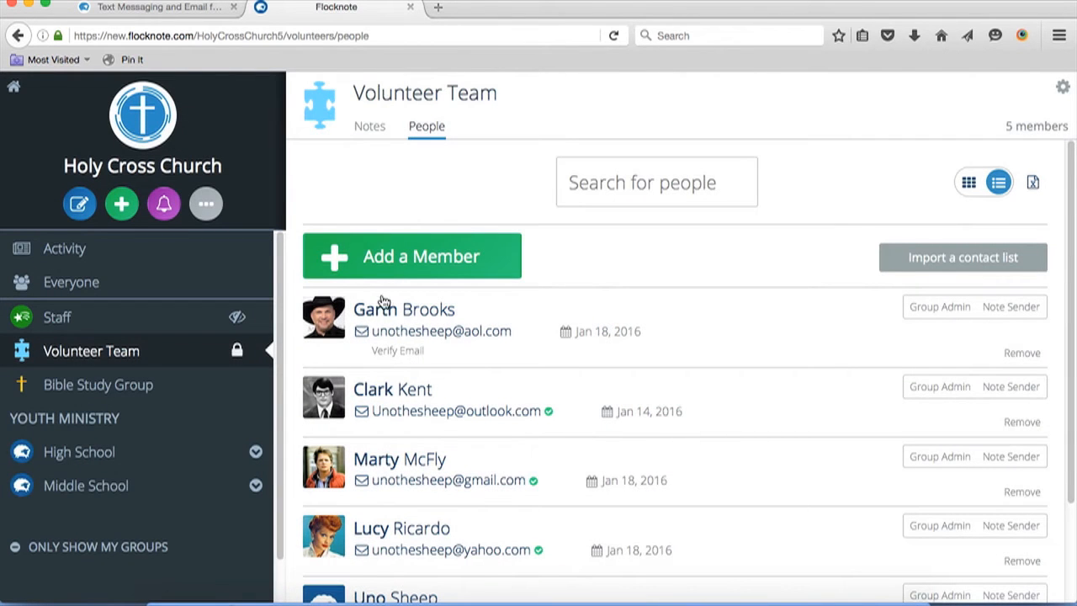
pyautogui.click(212, 206)
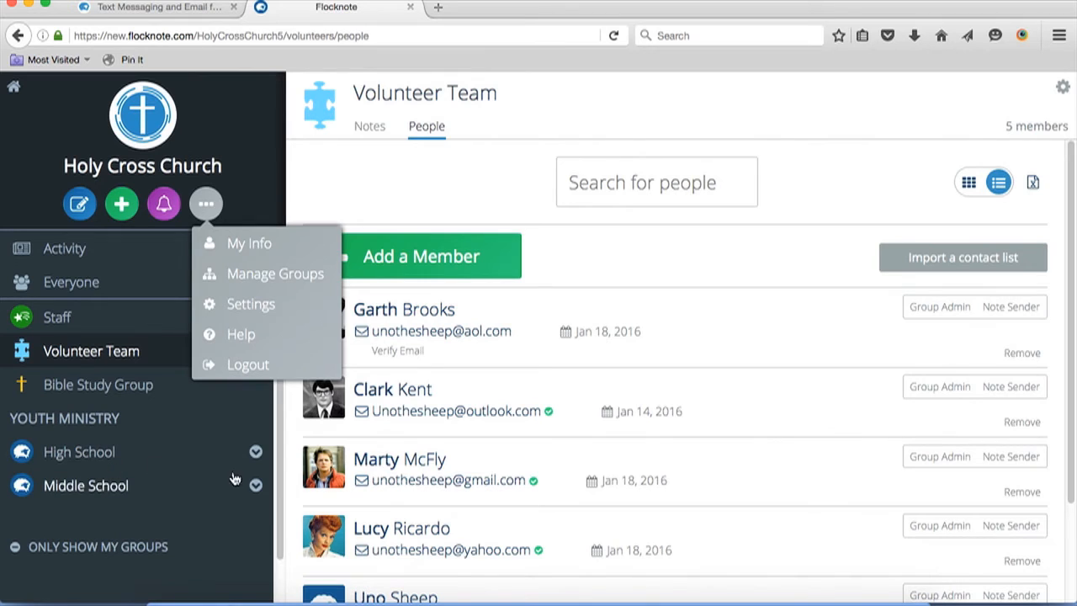
pyautogui.click(288, 307)
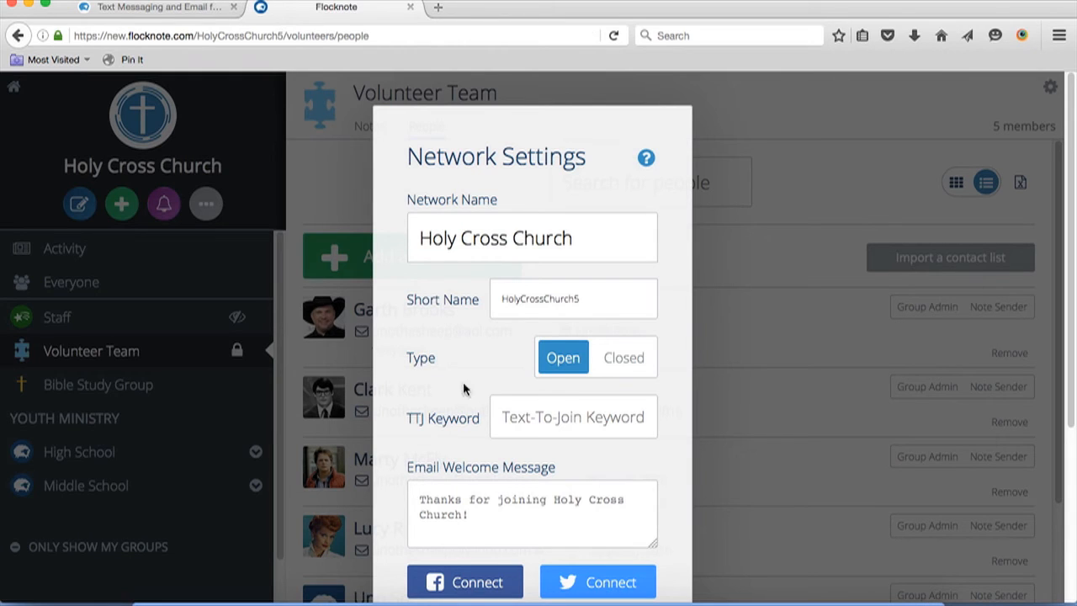
pyautogui.scroll(-3, 454, 396)
pyautogui.scroll(-2, 466, 500)
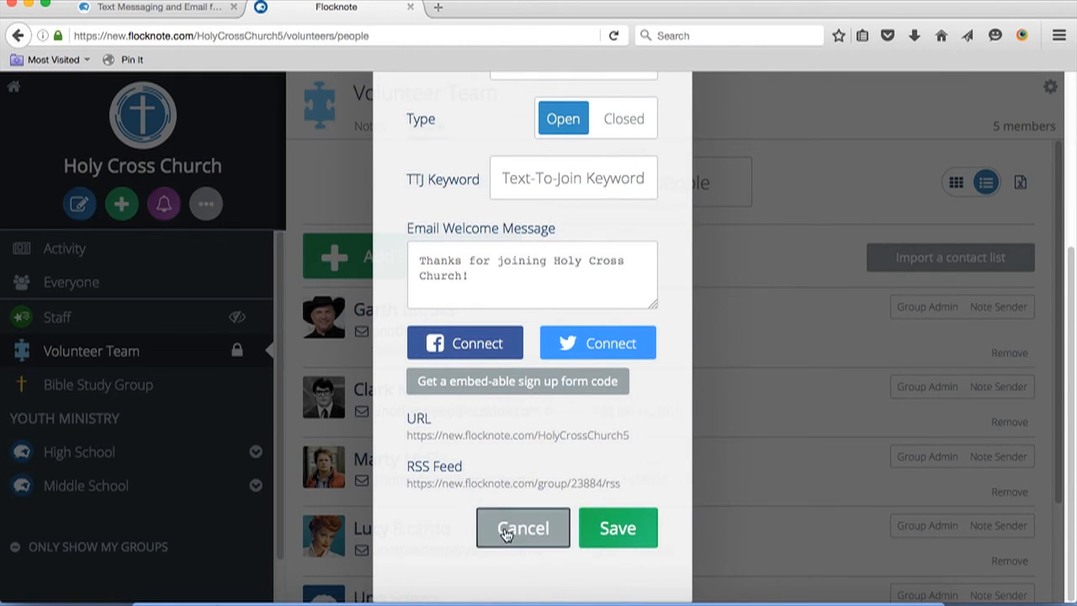
pyautogui.click(513, 530)
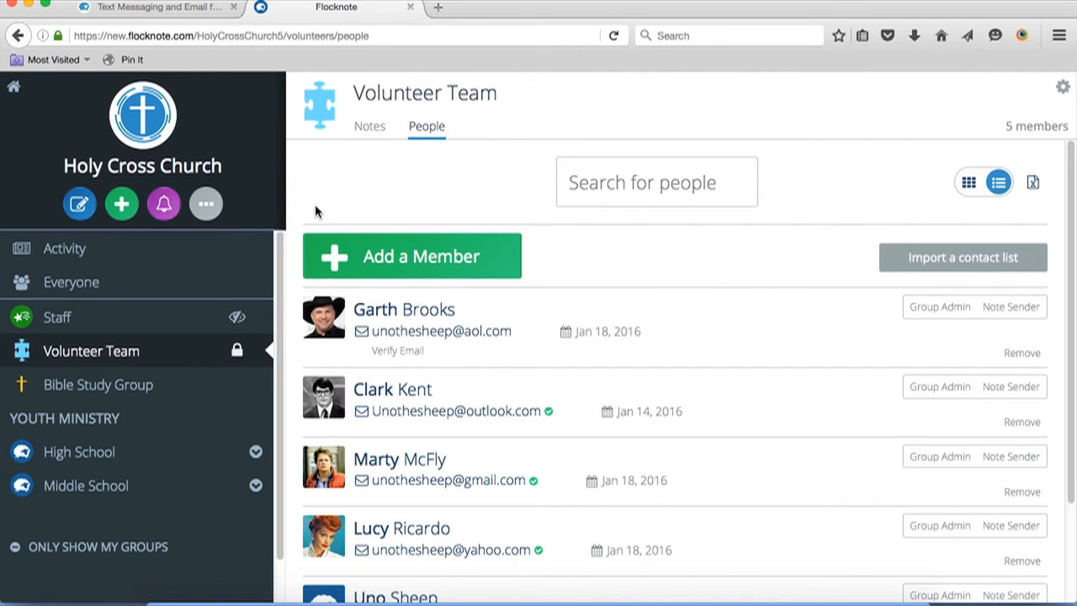
# Start a new note to the Volunteer Team as a text message.
pyautogui.click(81, 210)
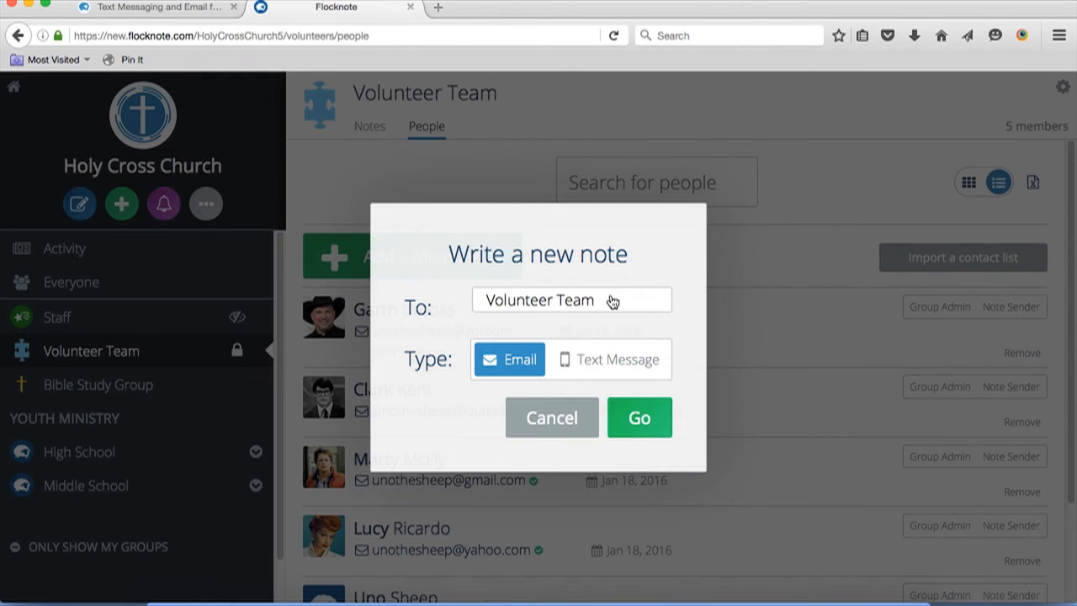
pyautogui.click(616, 357)
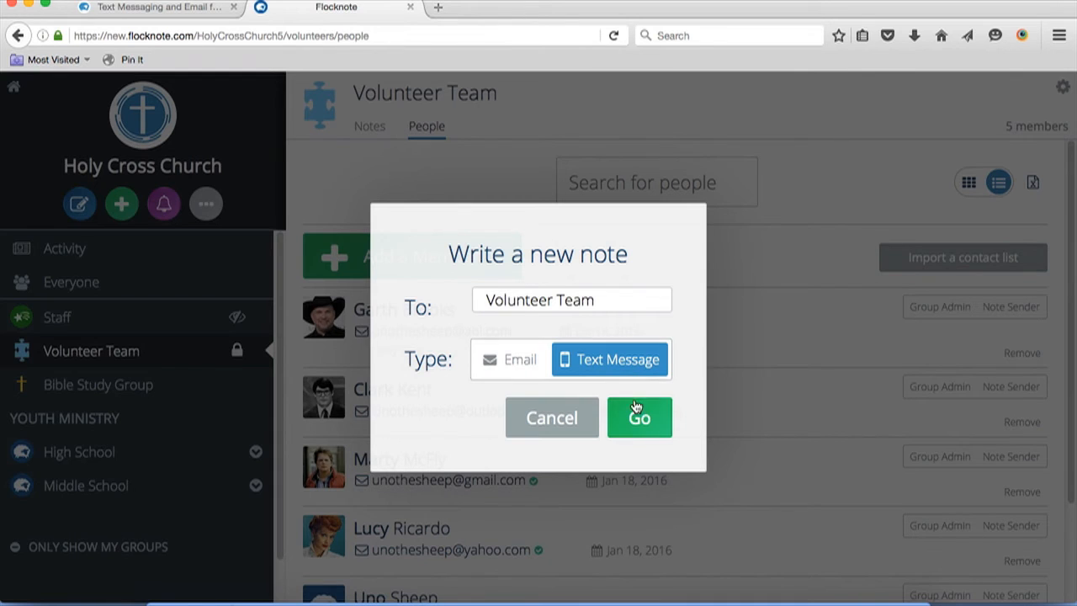
pyautogui.click(637, 418)
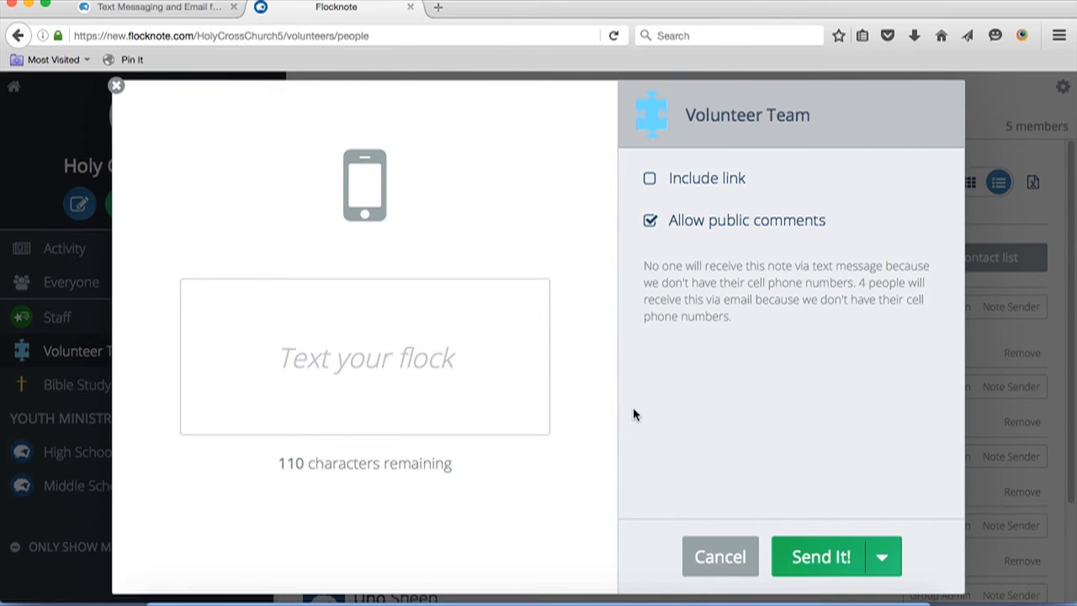
# Write the text message "Reminder church office closed this Tuesday for roofing repairs.".
pyautogui.click(468, 366)
pyautogui.write('Re')
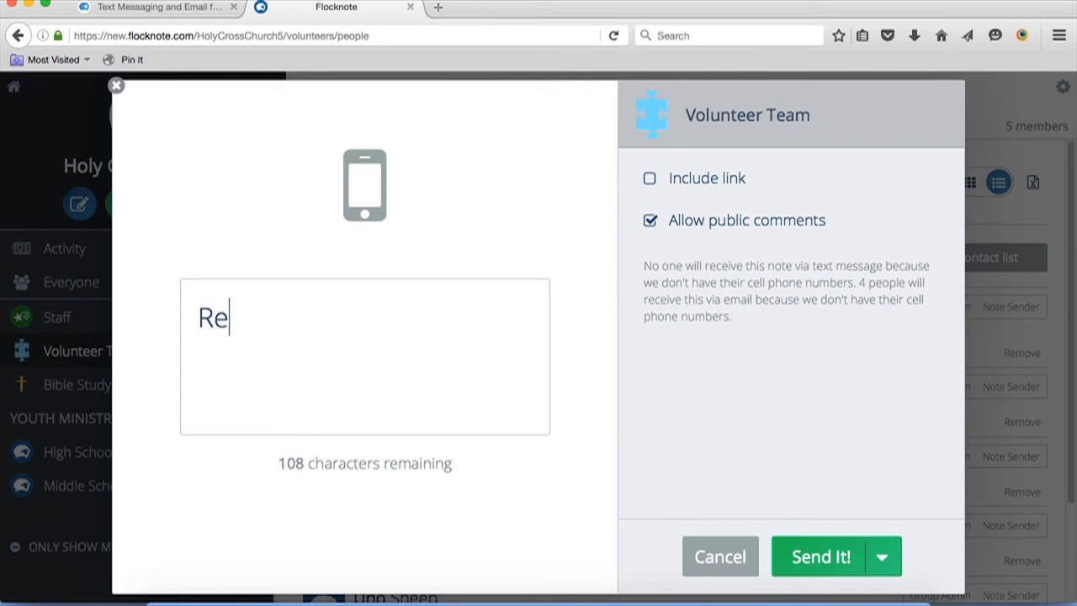
pyautogui.write('minder church of')
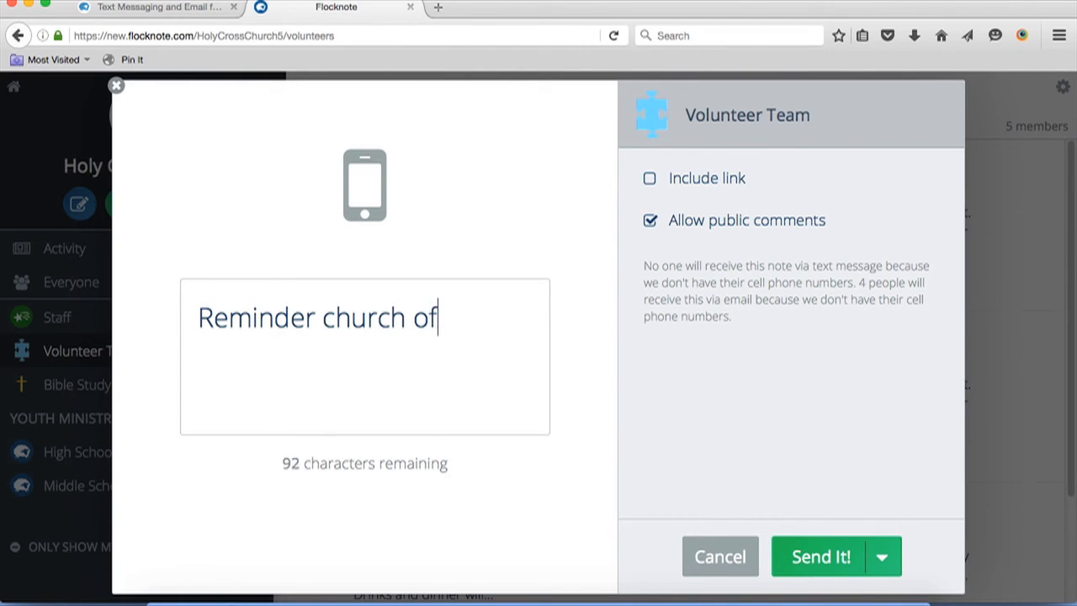
pyautogui.write('fice closed t')
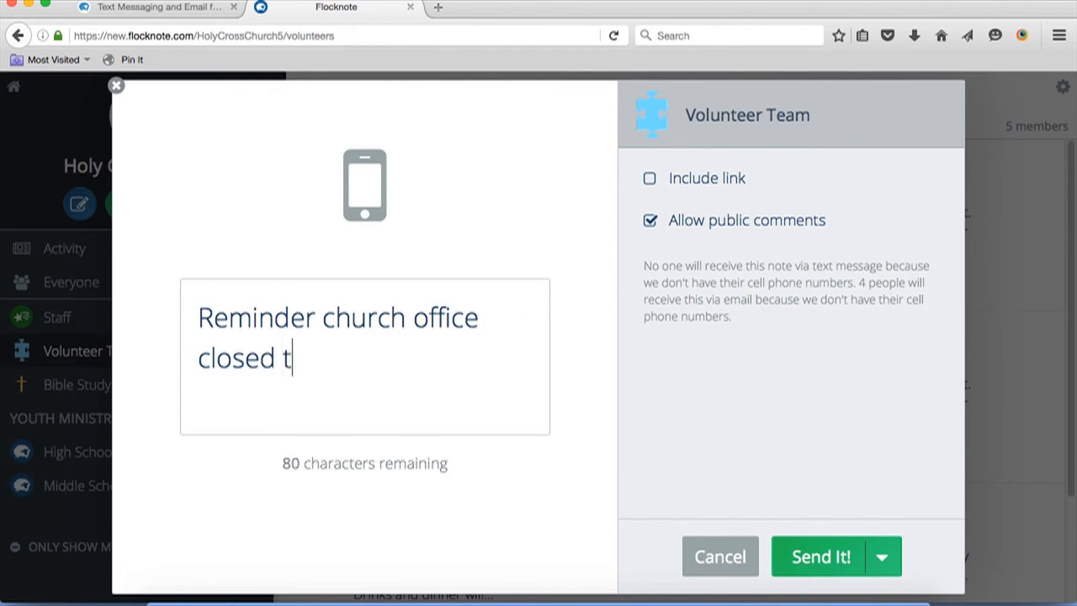
pyautogui.write('his Tu')
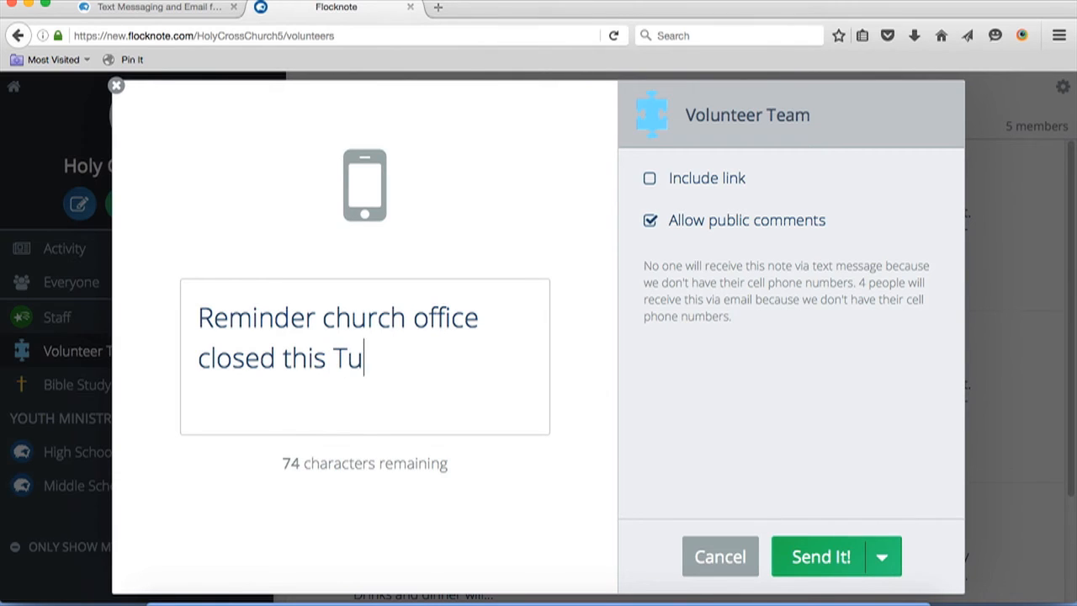
pyautogui.write('esday for ')
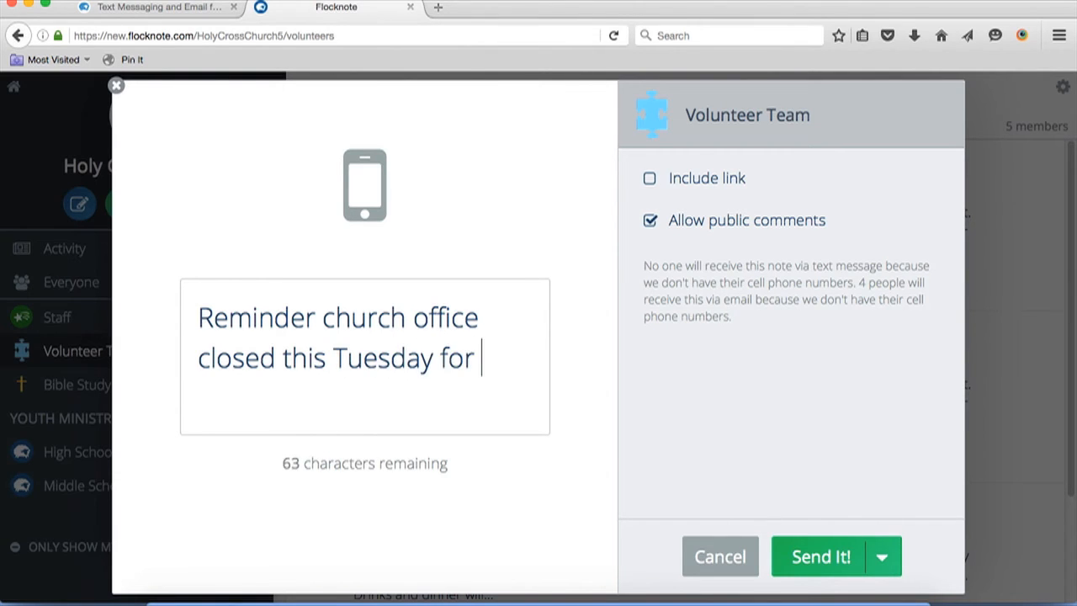
pyautogui.write('roofing re')
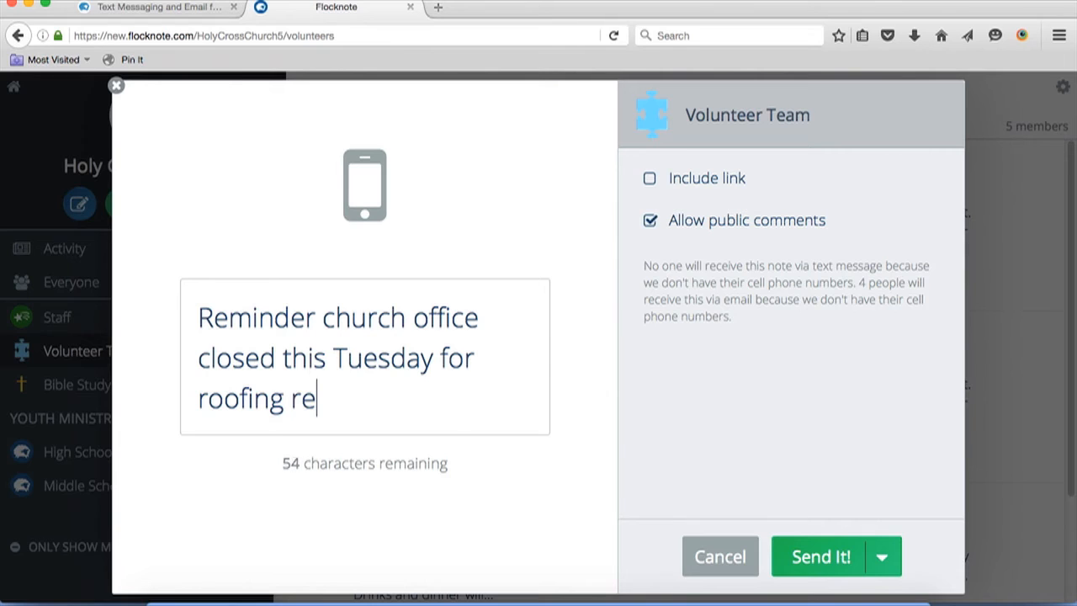
pyautogui.write('pairs.')
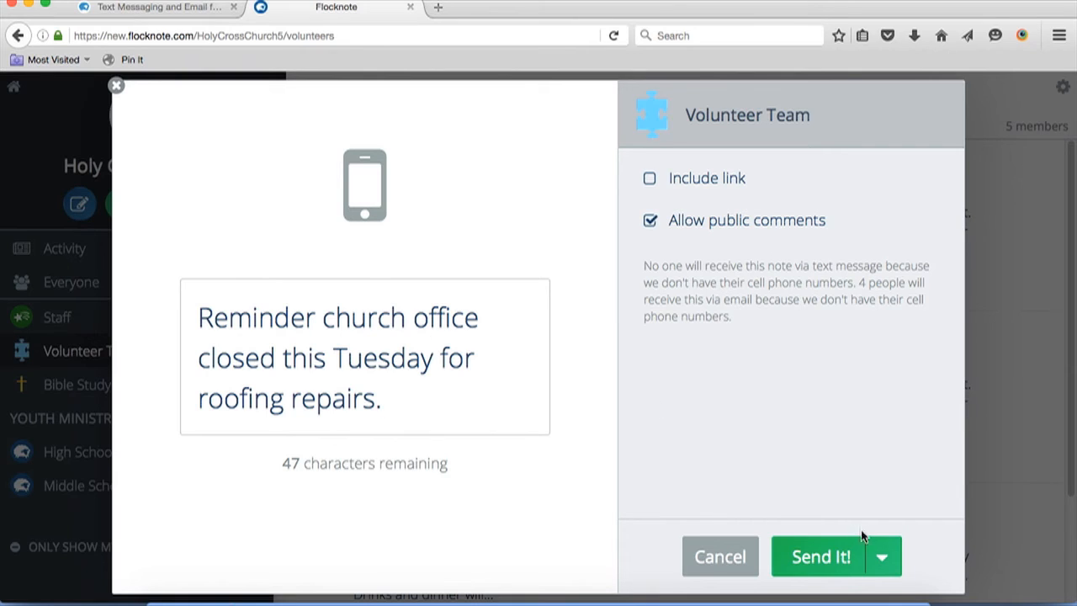
# Check the schedule and draft options, send the text message immediately and acknowledge the confirmation.
pyautogui.click(882, 557)
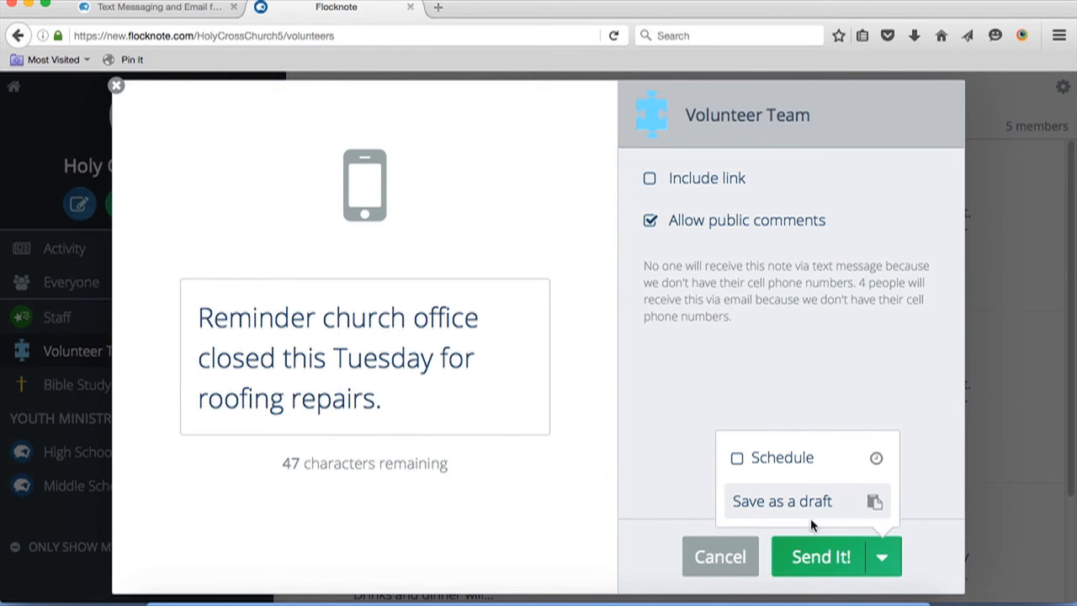
pyautogui.click(819, 557)
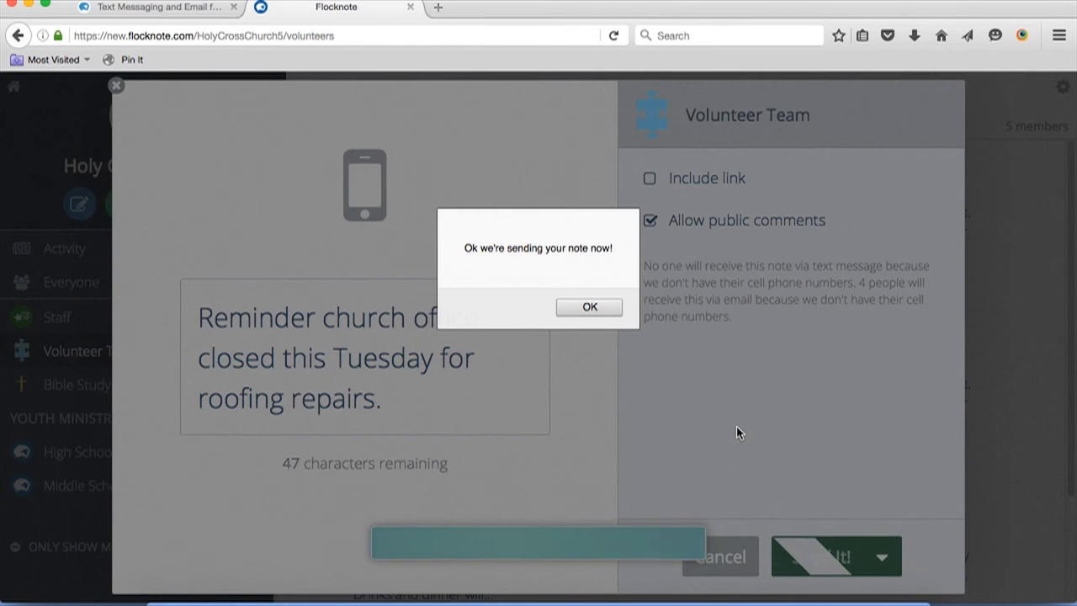
pyautogui.click(610, 309)
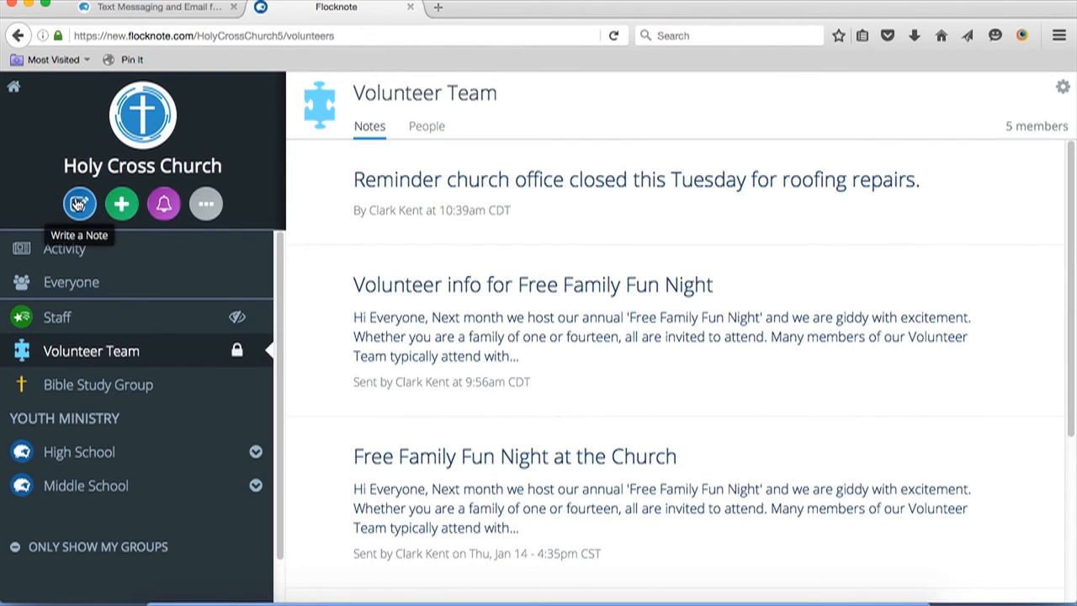
# Start a new note of type Email addressed to the Volunteer Team.
pyautogui.click(79, 206)
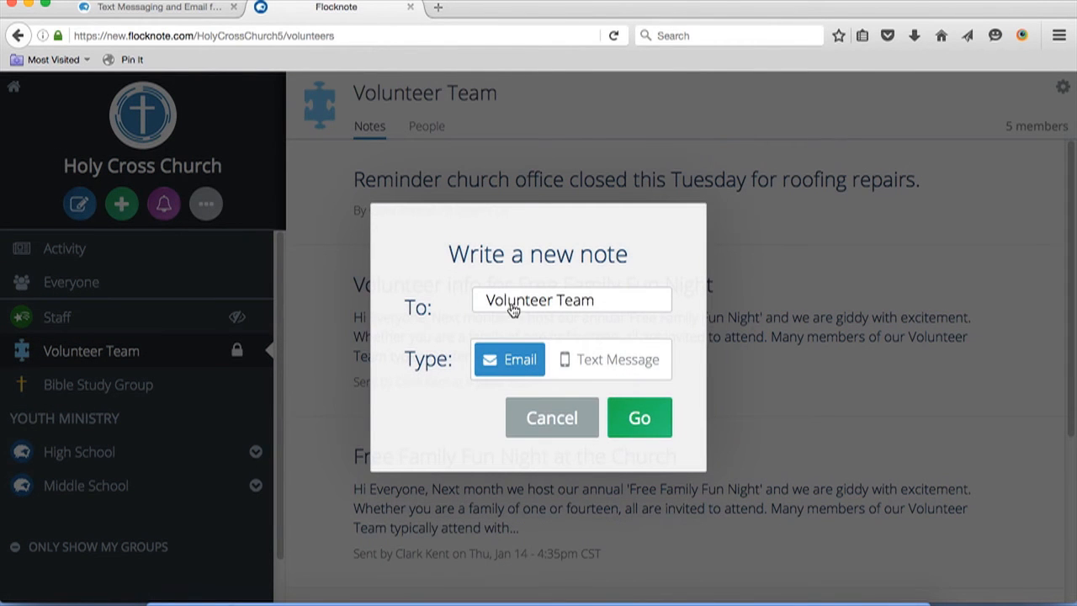
pyautogui.click(536, 305)
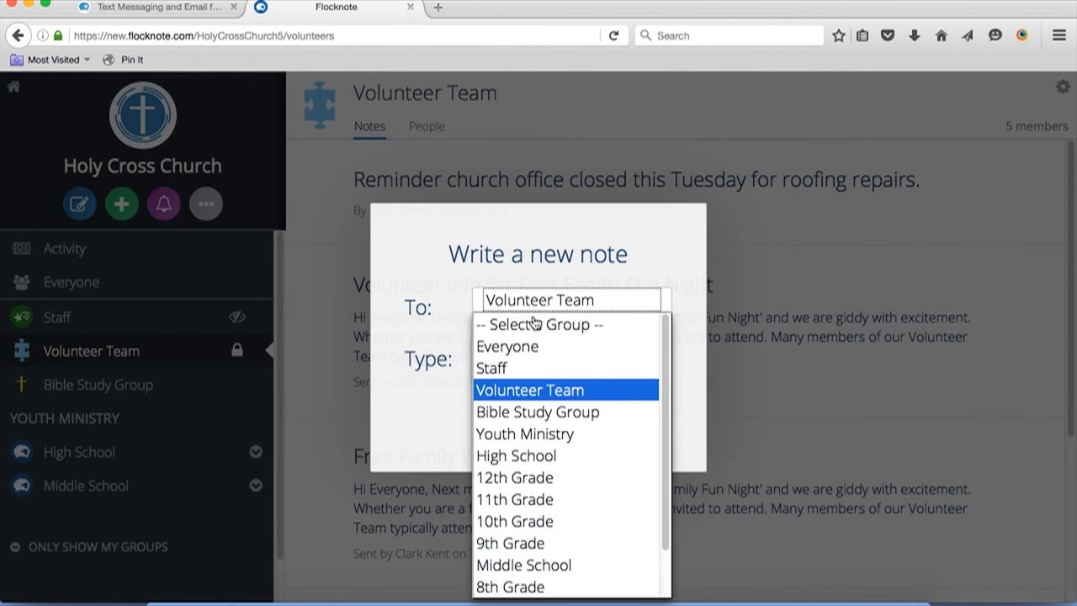
pyautogui.click(539, 395)
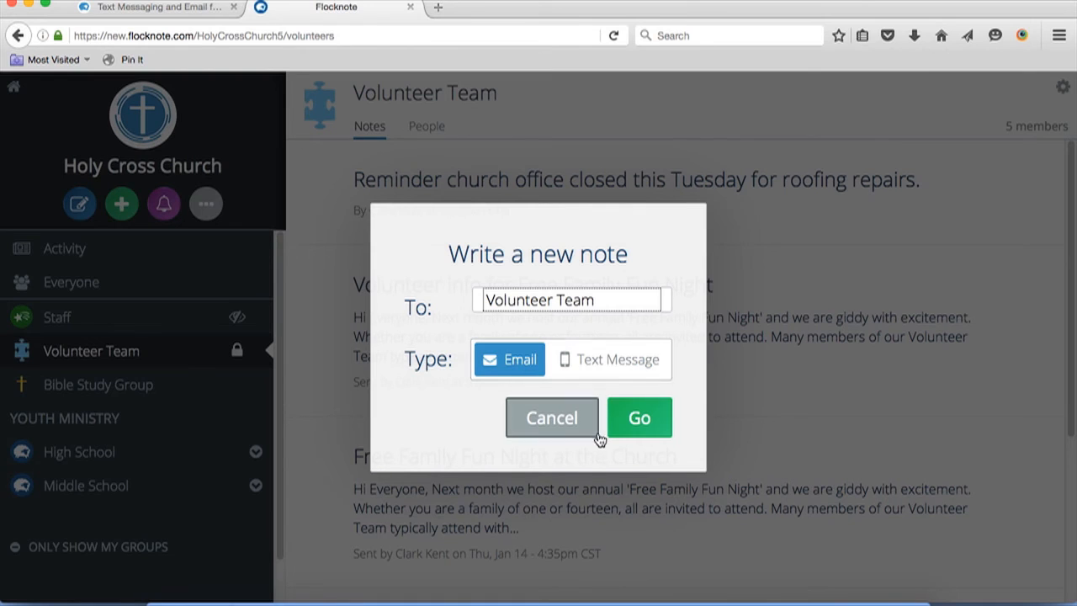
pyautogui.click(642, 418)
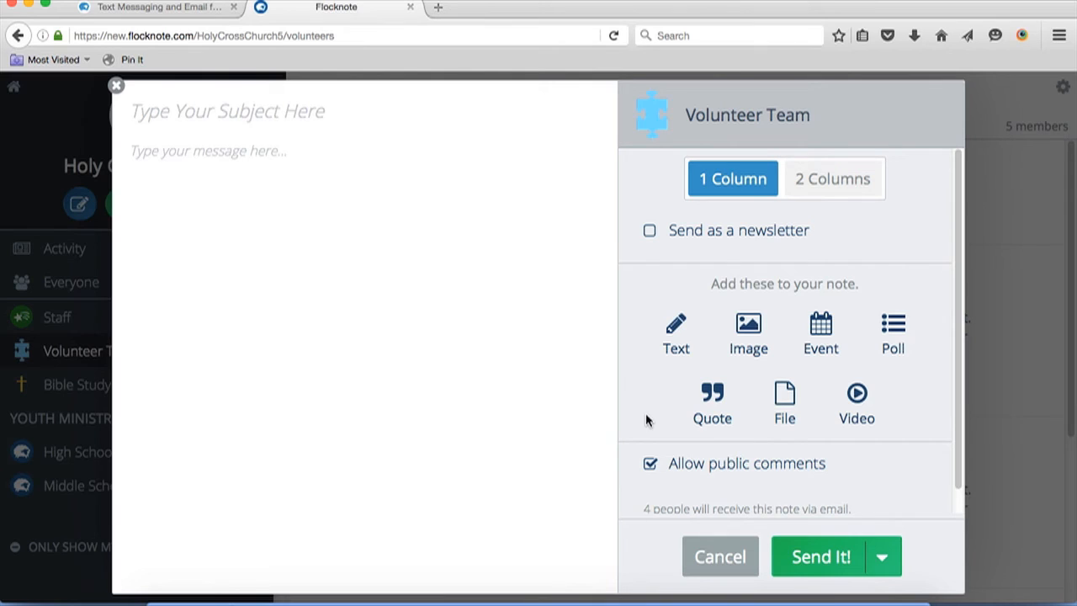
# Enter "Volunteer Info for April" as the email's subject and place the cursor in the message body.
pyautogui.click(208, 111)
pyautogui.write('Volunte')
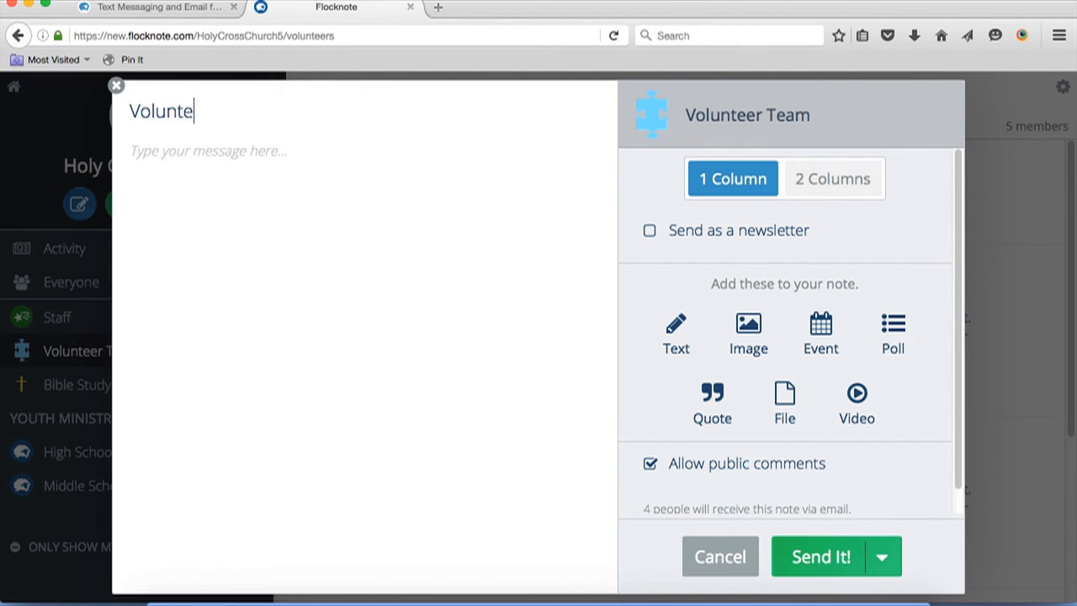
pyautogui.write('er Info for April')
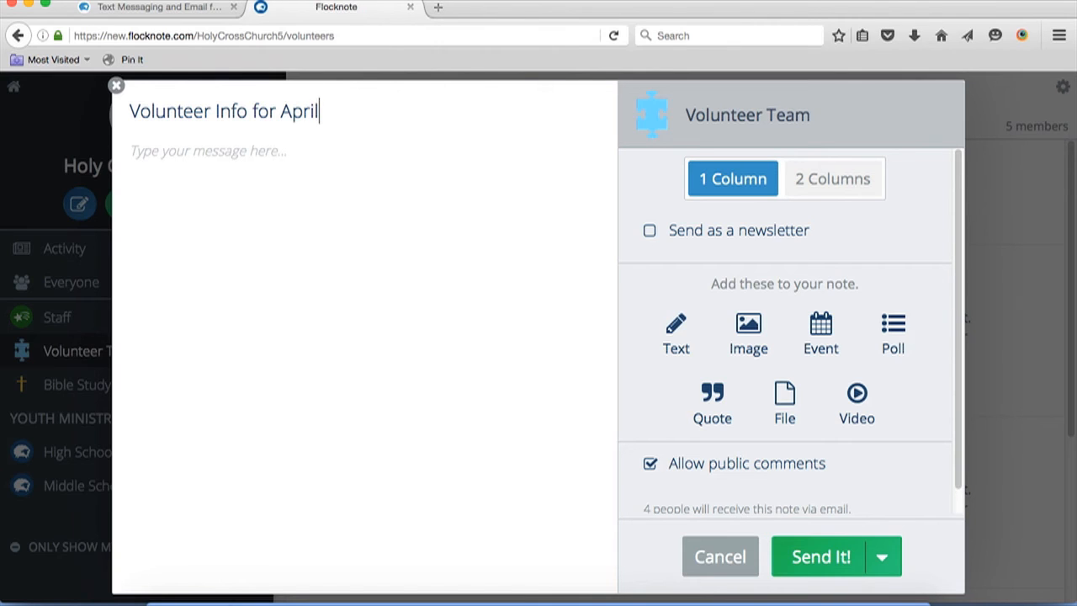
pyautogui.click(234, 151)
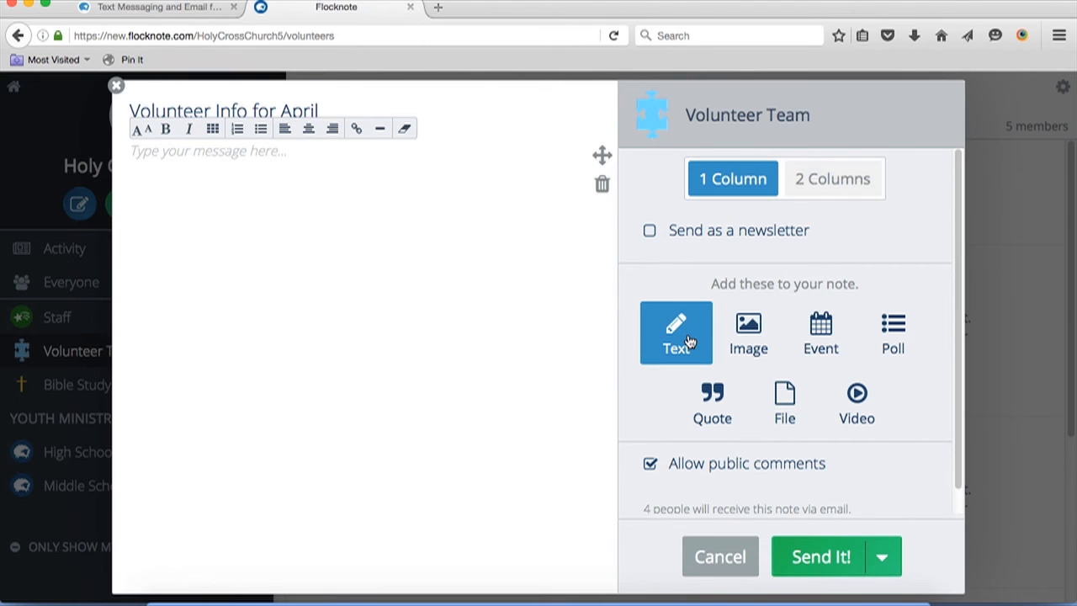
# Try out the image, event and poll blocks in the email, deleting each one again.
pyautogui.click(757, 328)
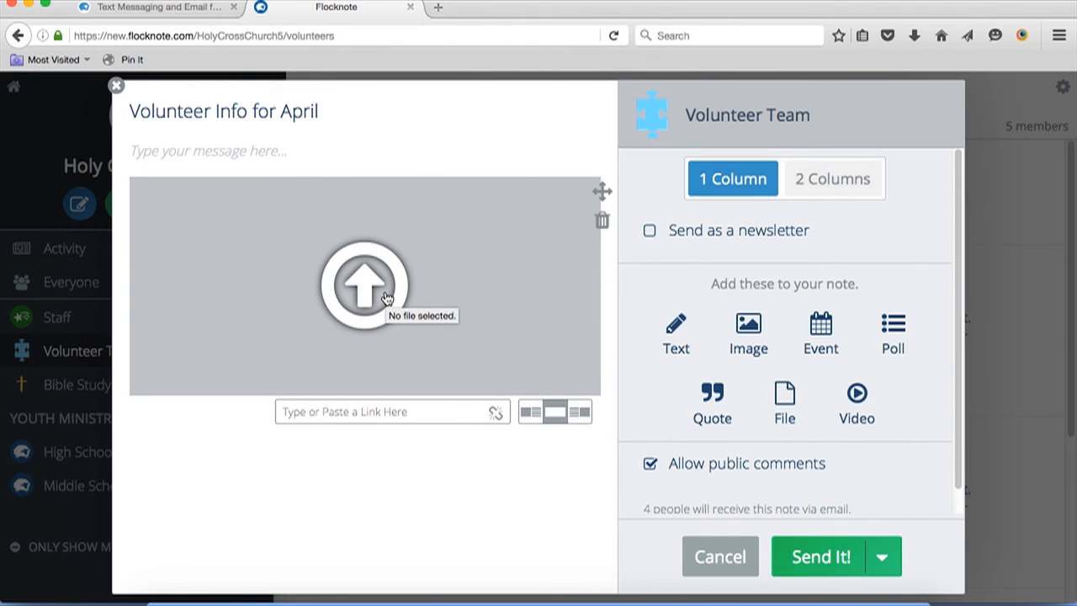
pyautogui.click(604, 222)
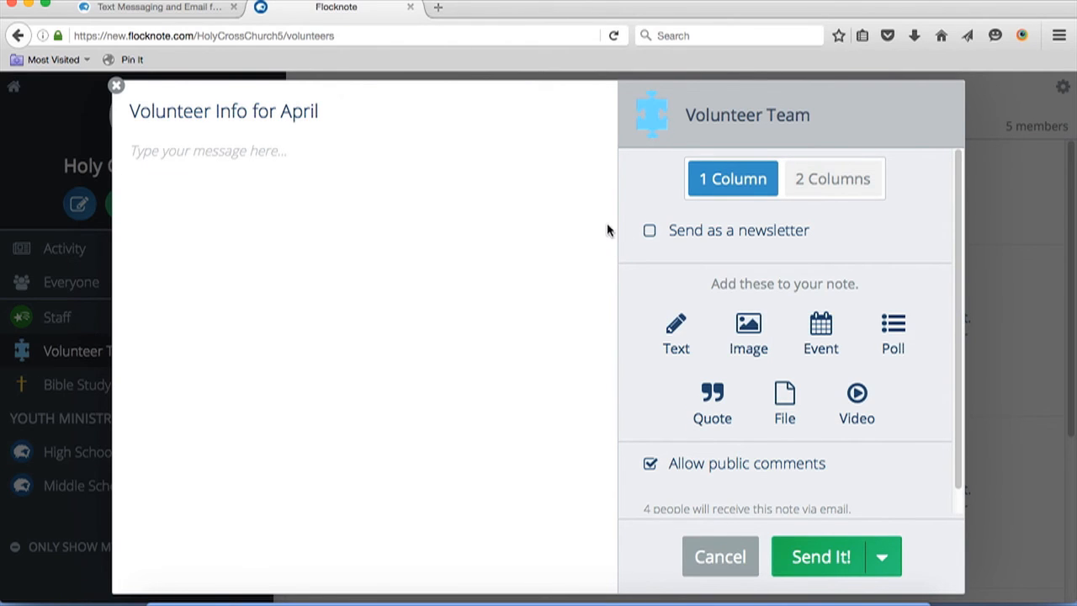
pyautogui.click(832, 336)
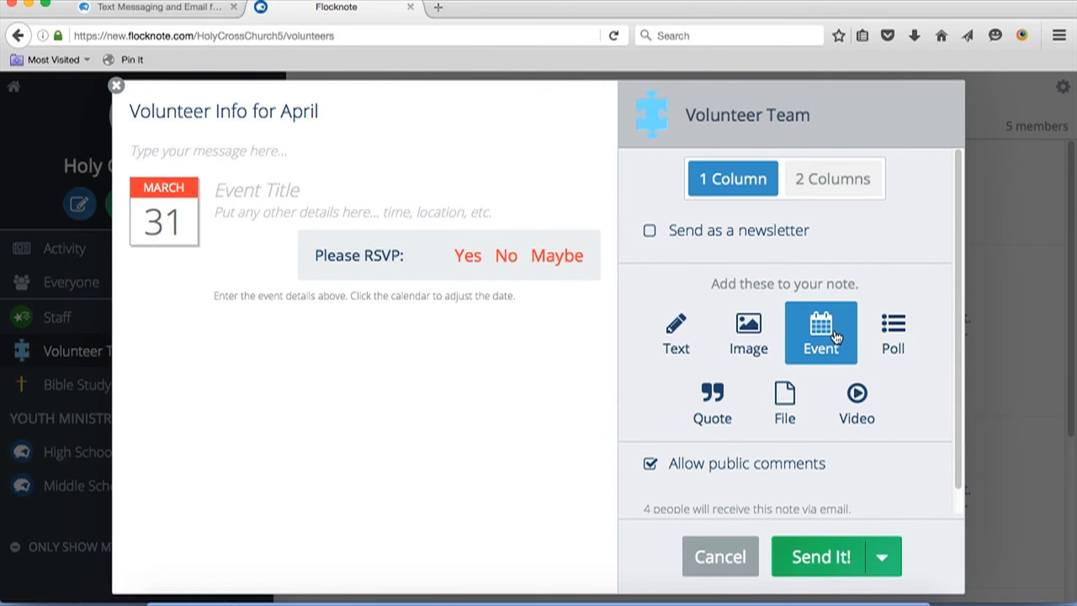
pyautogui.moveTo(598, 187)
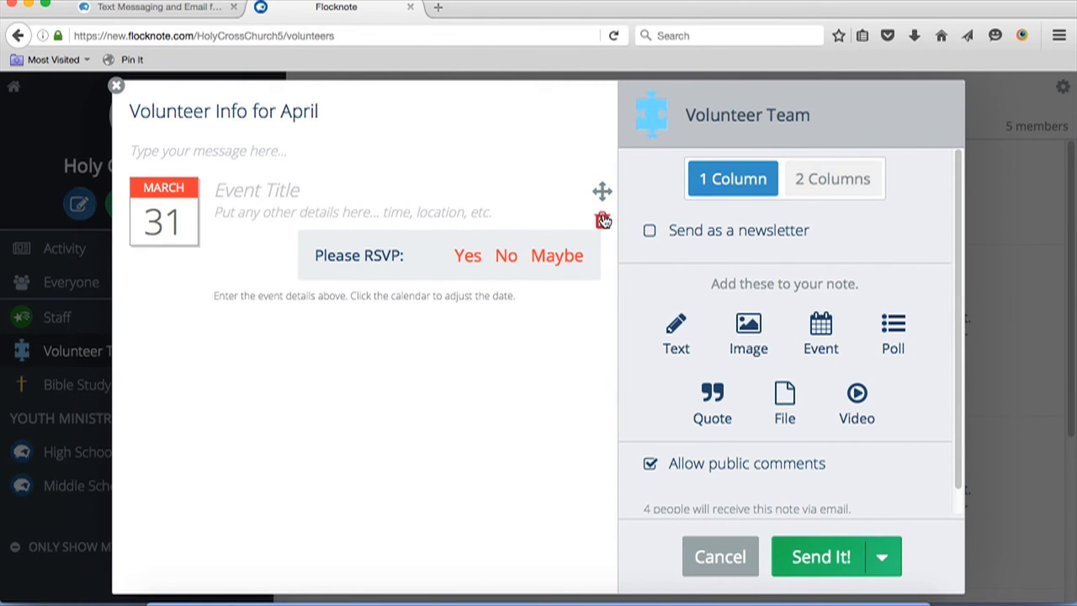
pyautogui.click(602, 219)
pyautogui.click(893, 331)
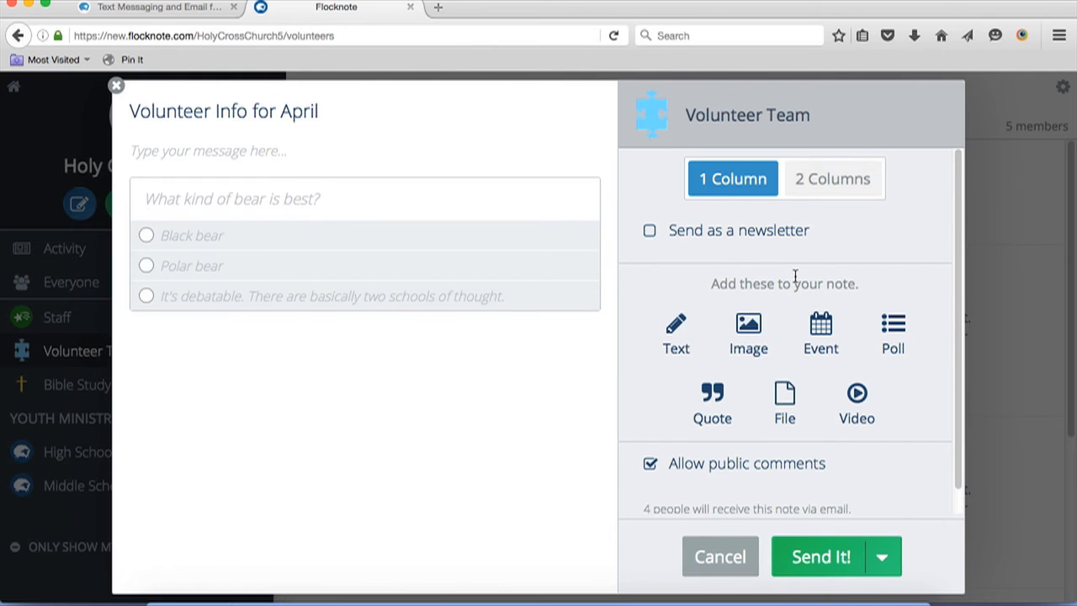
pyautogui.click(602, 219)
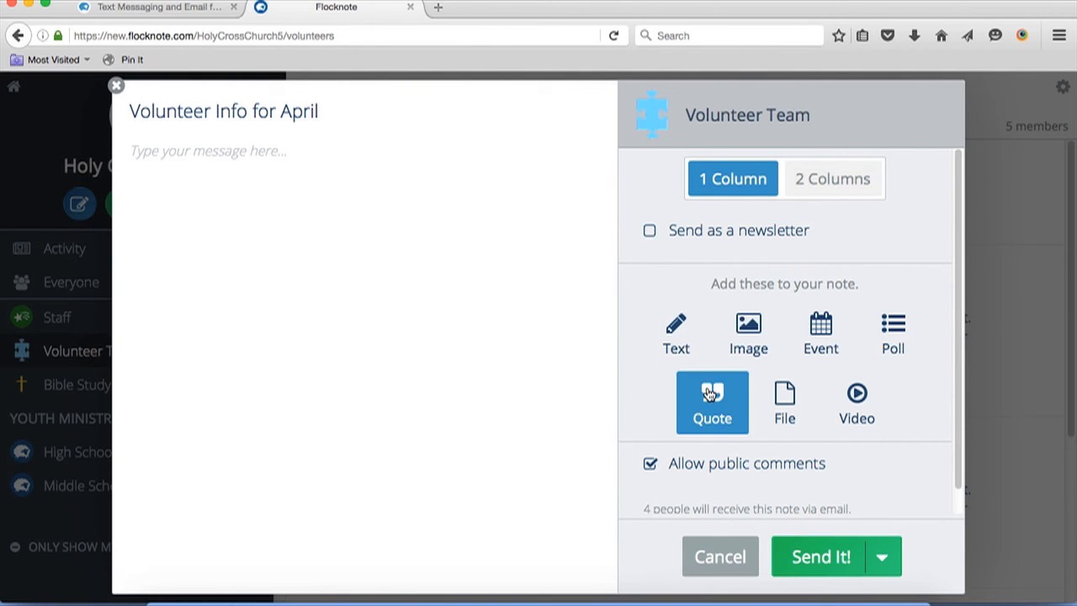
# Try out the quote and file blocks in the email, deleting each one again, and add a video block.
pyautogui.click(710, 393)
pyautogui.moveTo(538, 284)
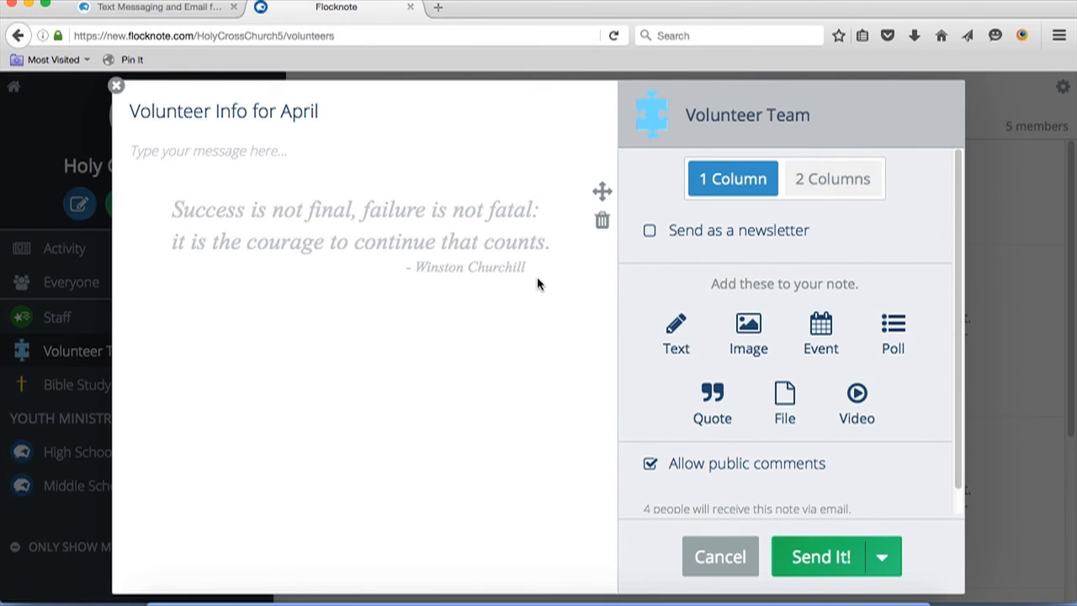
pyautogui.click(602, 221)
pyautogui.click(789, 403)
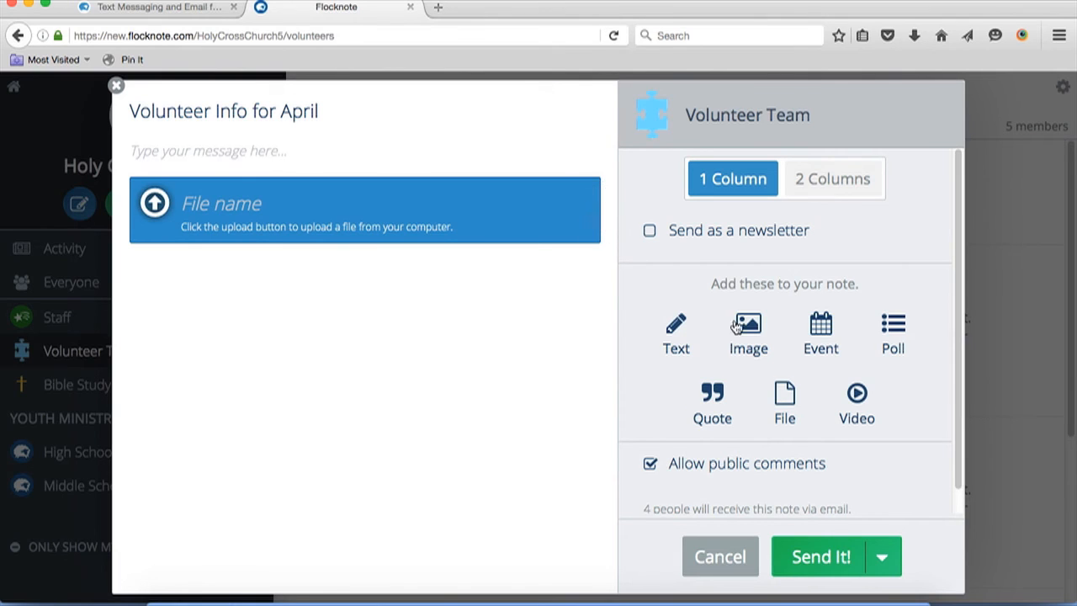
pyautogui.click(603, 192)
pyautogui.click(841, 399)
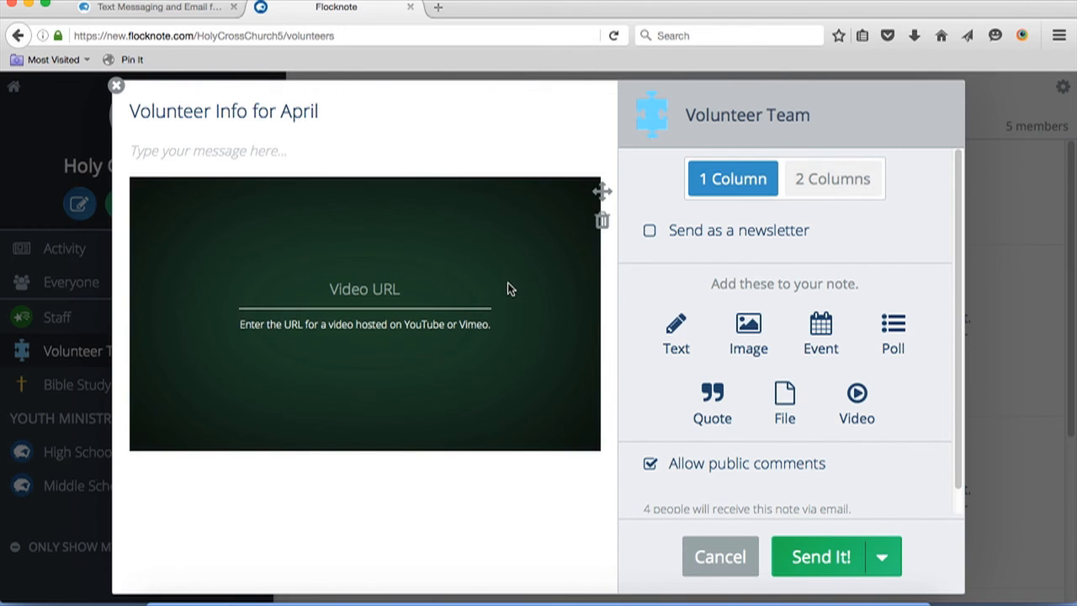
# Set the email to be sent as a newsletter, check the schedule, draft and test options, and cancel the note.
pyautogui.click(650, 232)
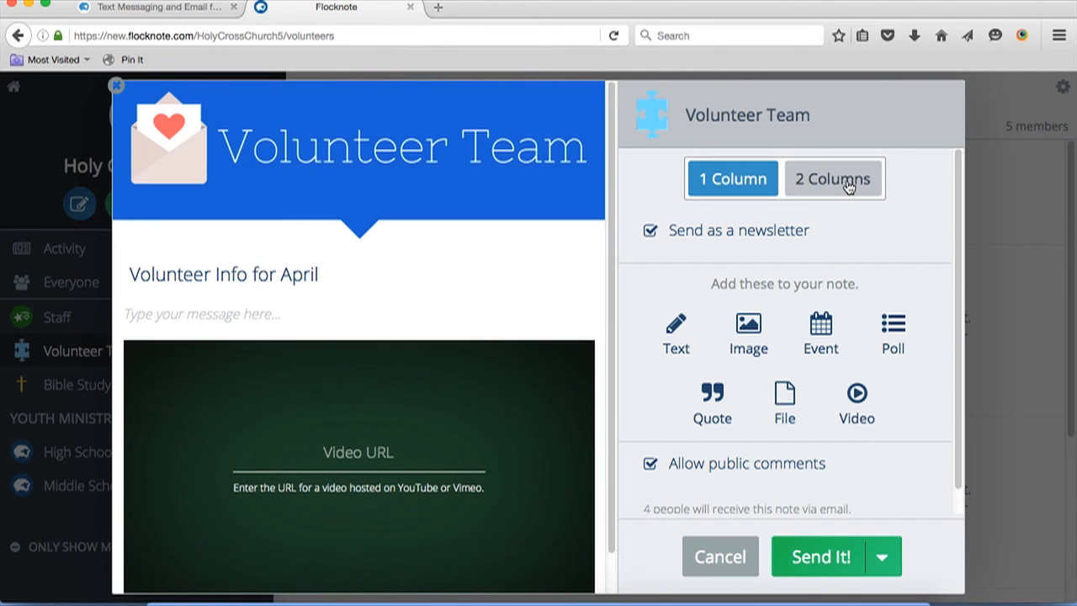
pyautogui.click(885, 562)
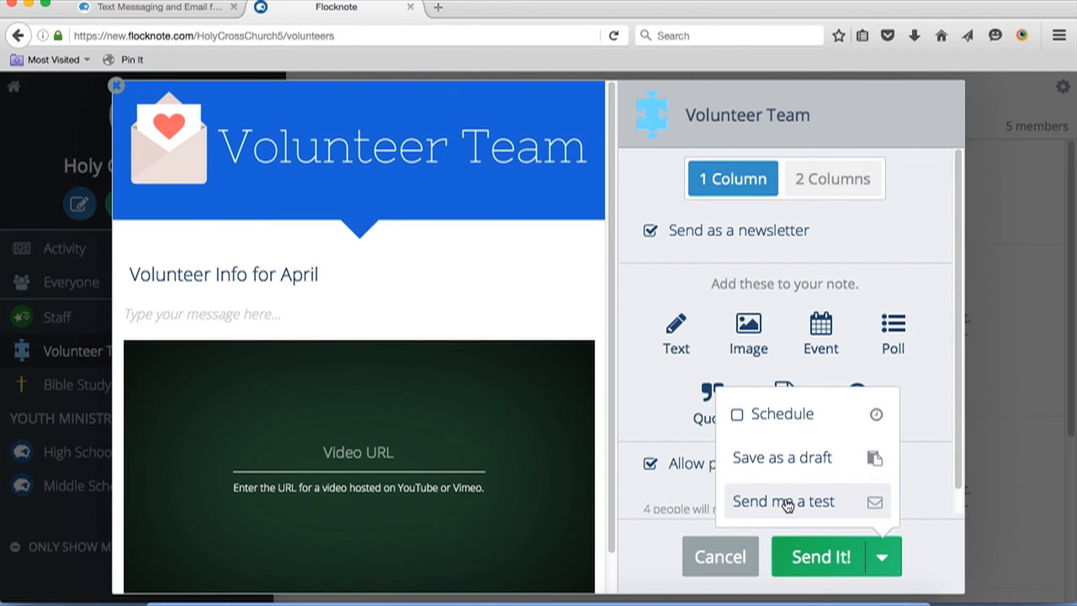
pyautogui.click(721, 557)
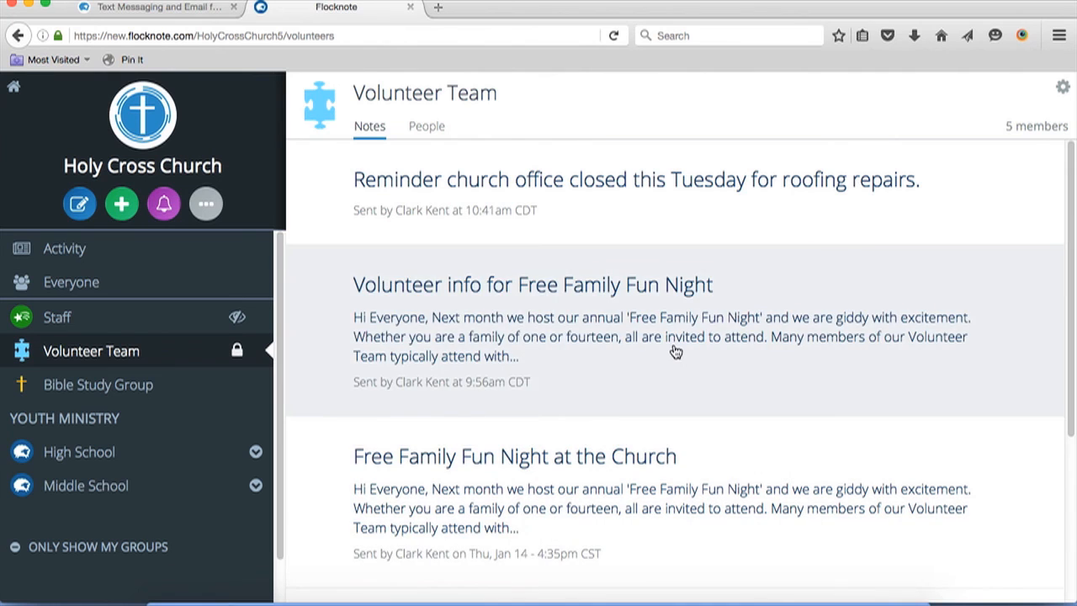
# Open the sent note "Volunteer info for Free Family Fun Night" and review its event, image, attached file and poll.
pyautogui.click(674, 350)
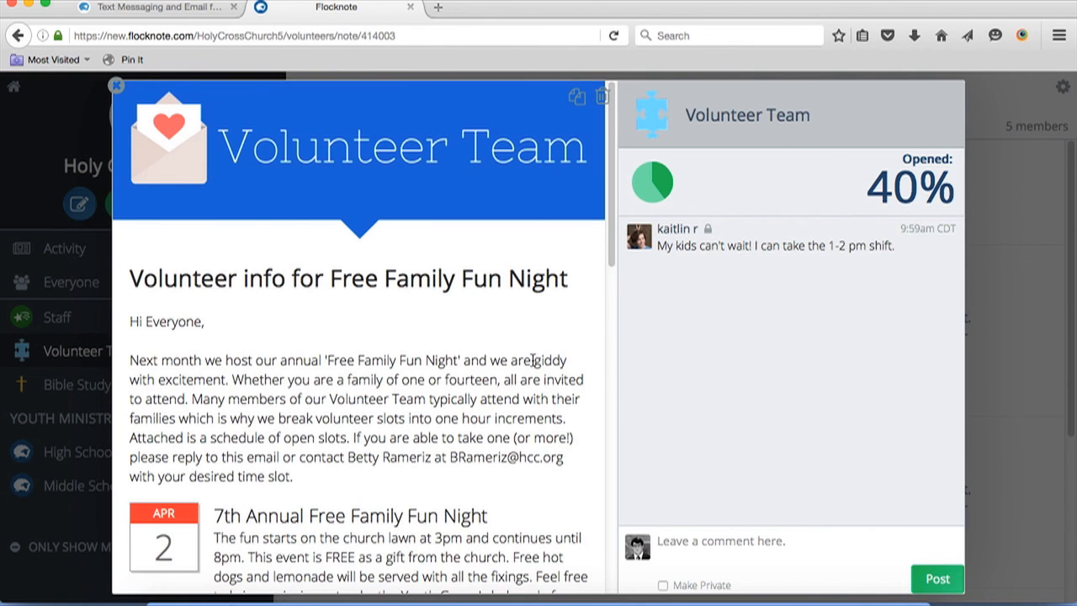
pyautogui.scroll(-2, 533, 359)
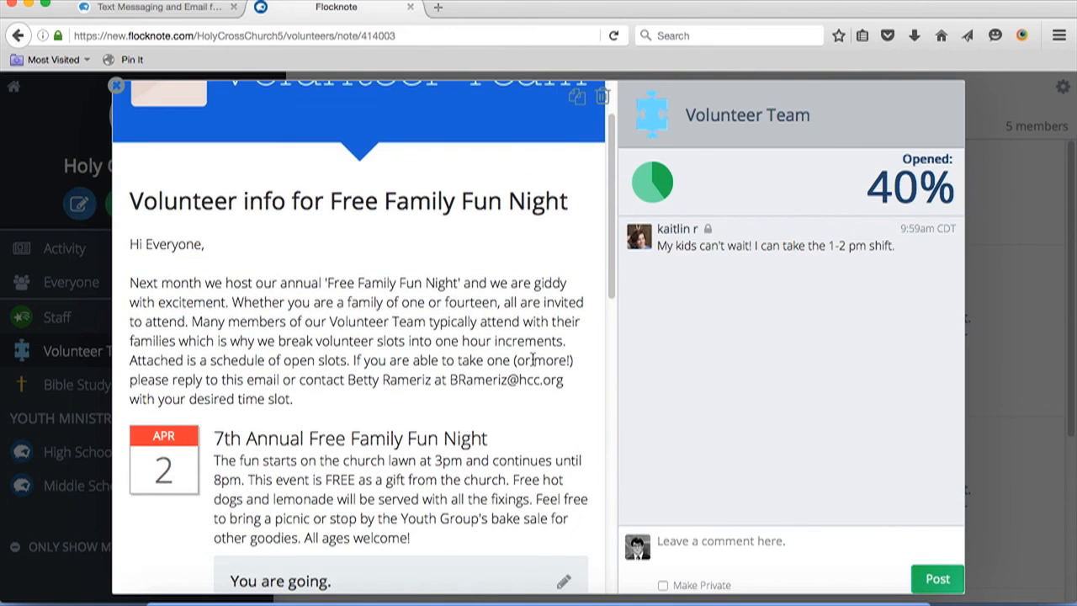
pyautogui.scroll(-3, 533, 360)
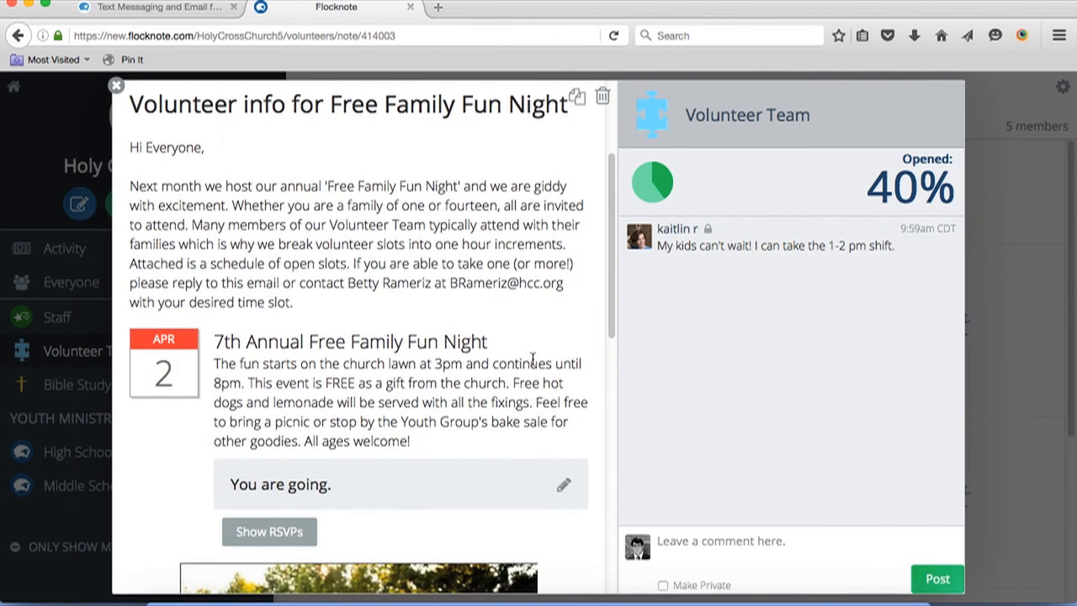
pyautogui.scroll(-1, 532, 359)
pyautogui.scroll(-9, 533, 360)
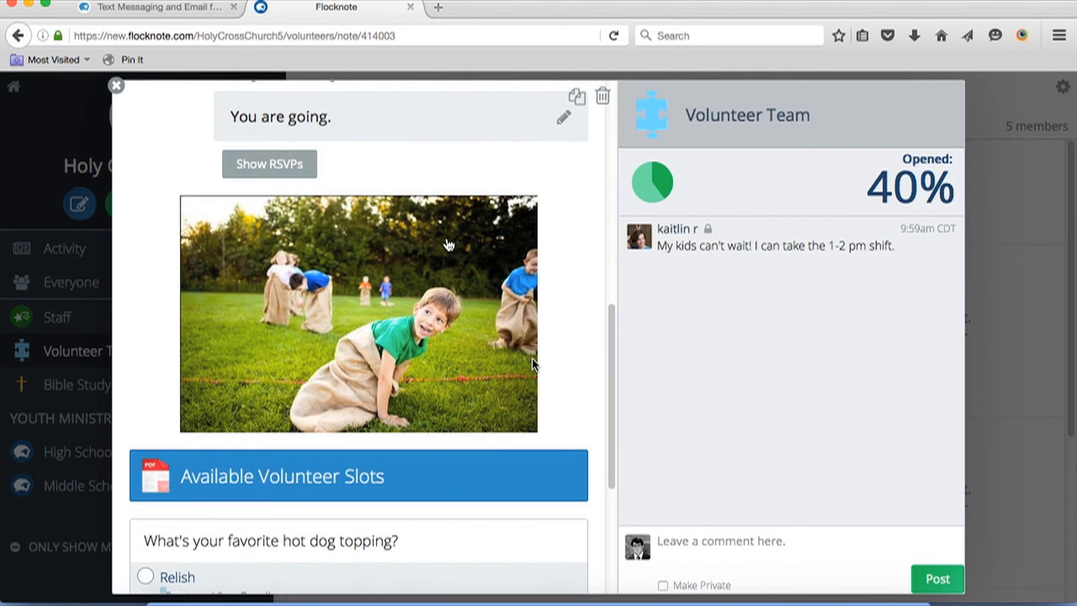
pyautogui.scroll(-3, 532, 363)
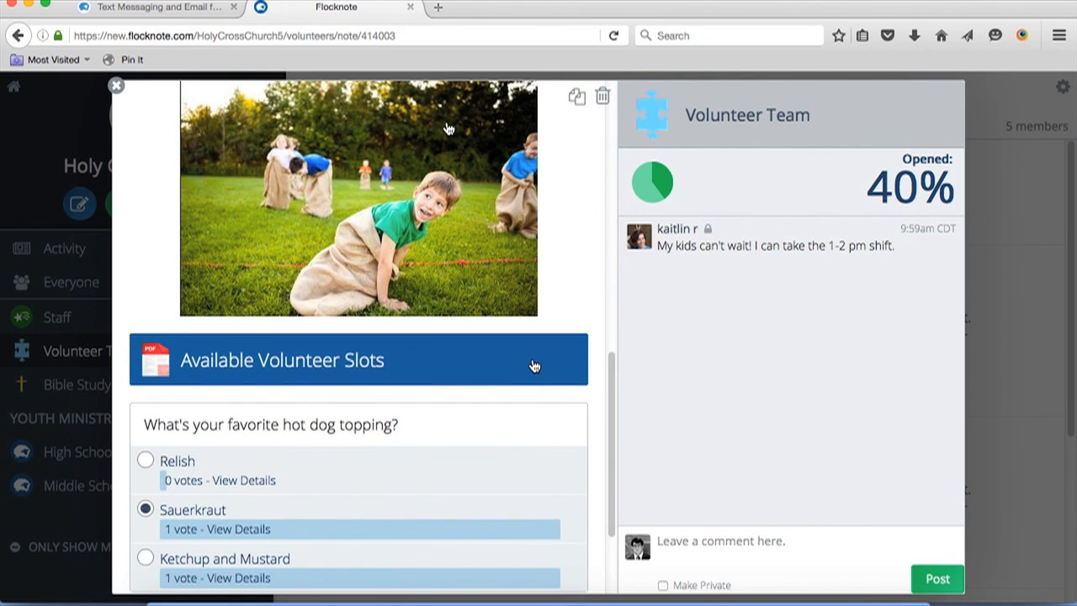
pyautogui.scroll(-3, 533, 365)
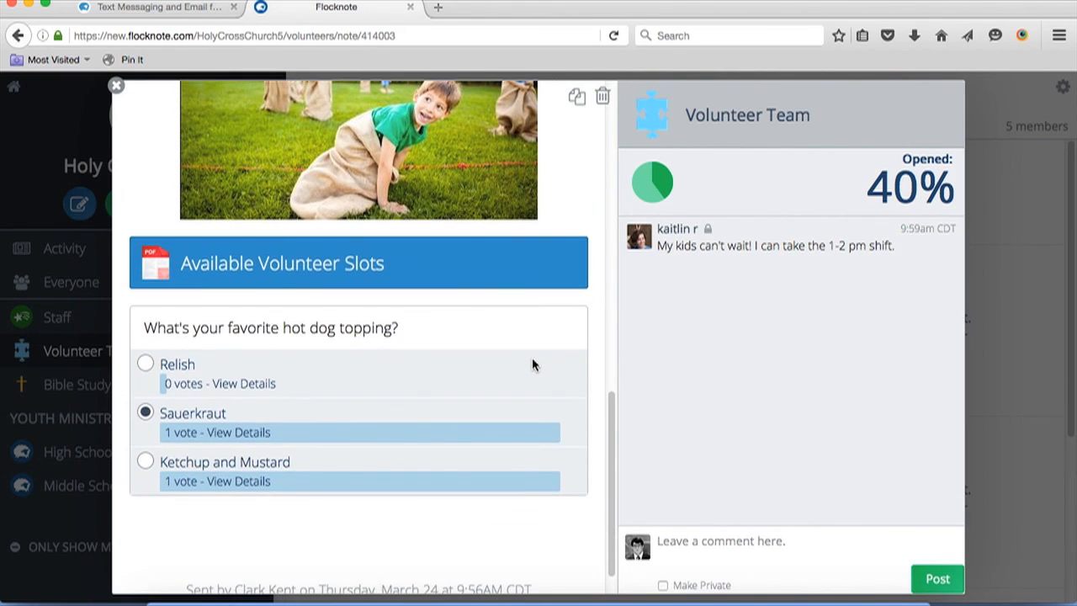
pyautogui.scroll(20, 531, 357)
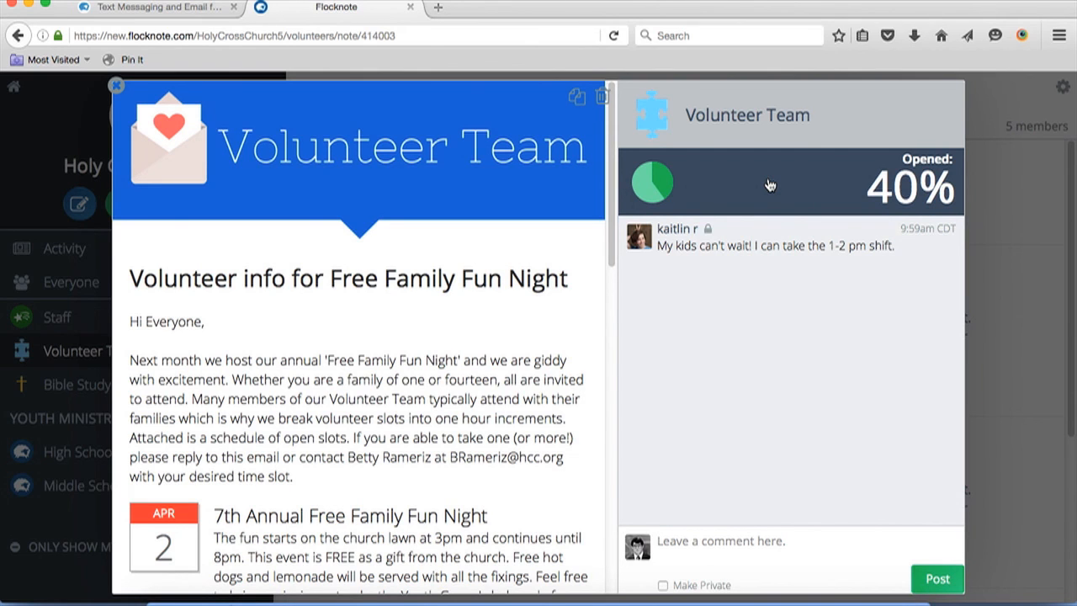
# Expand the note's delivery statistics, check the list of bounced recipients and collapse the statistics again.
pyautogui.click(768, 185)
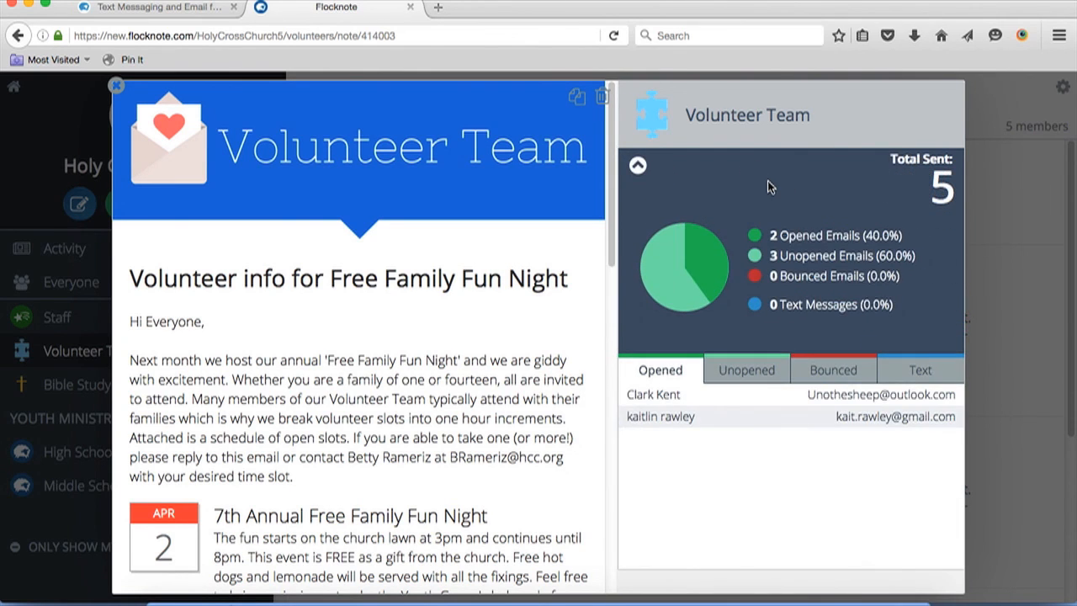
pyautogui.click(820, 368)
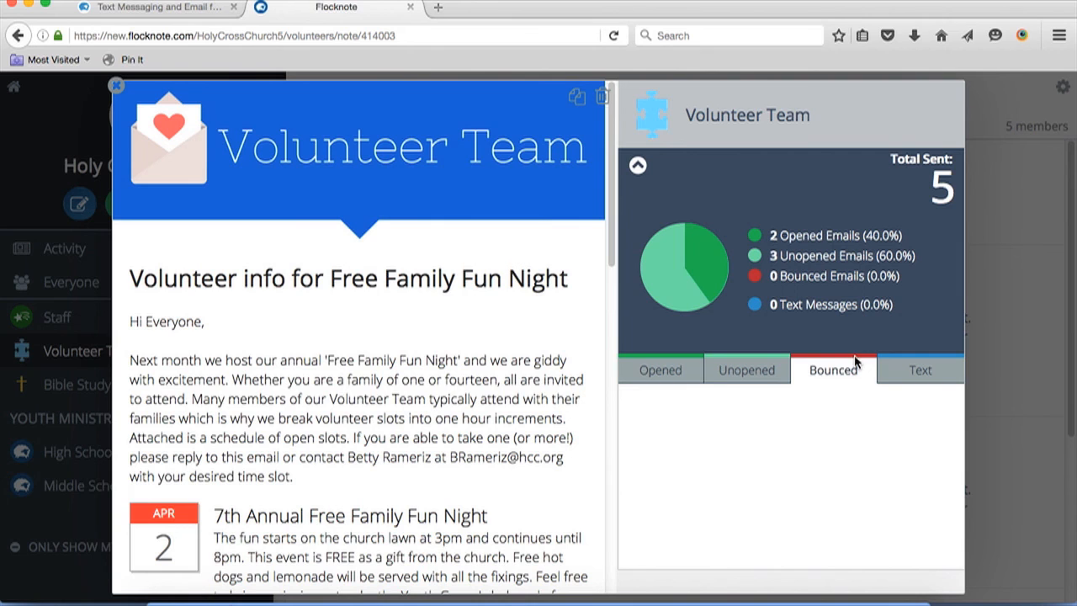
pyautogui.click(638, 165)
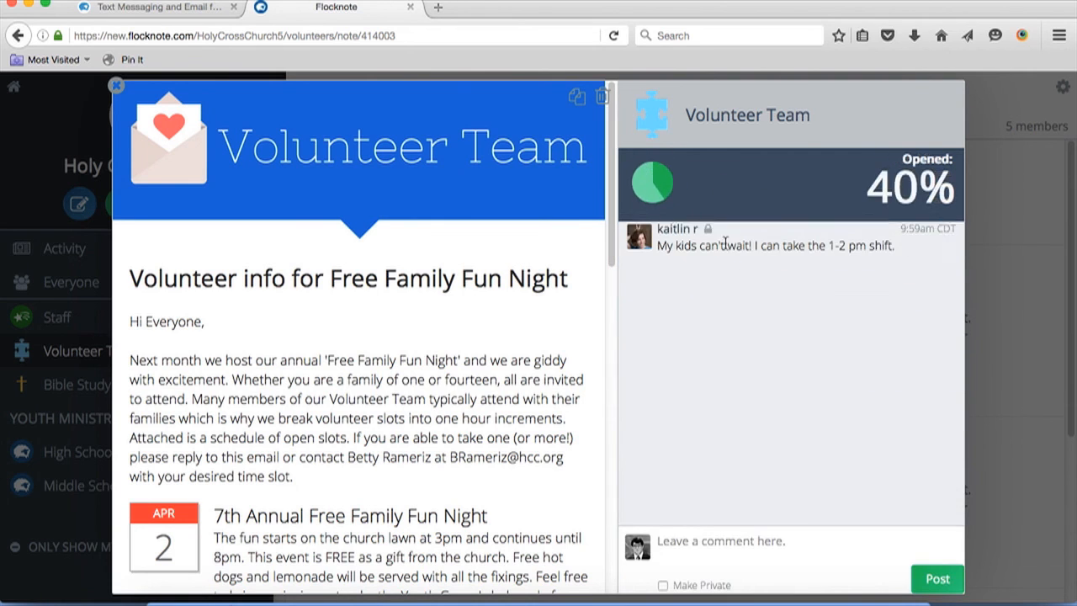